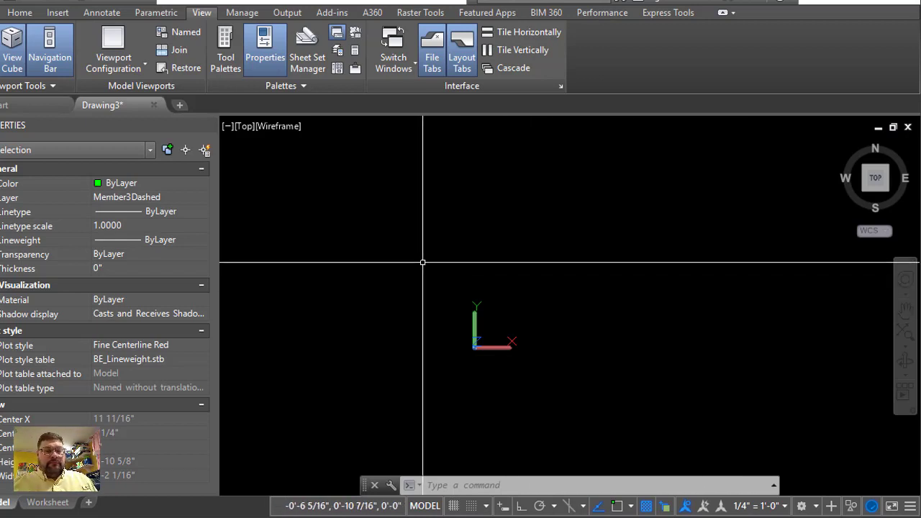
Draw a rectangle 18' long and 15' wide in the top view, starting near the origin and extending up and right.
text(rect)
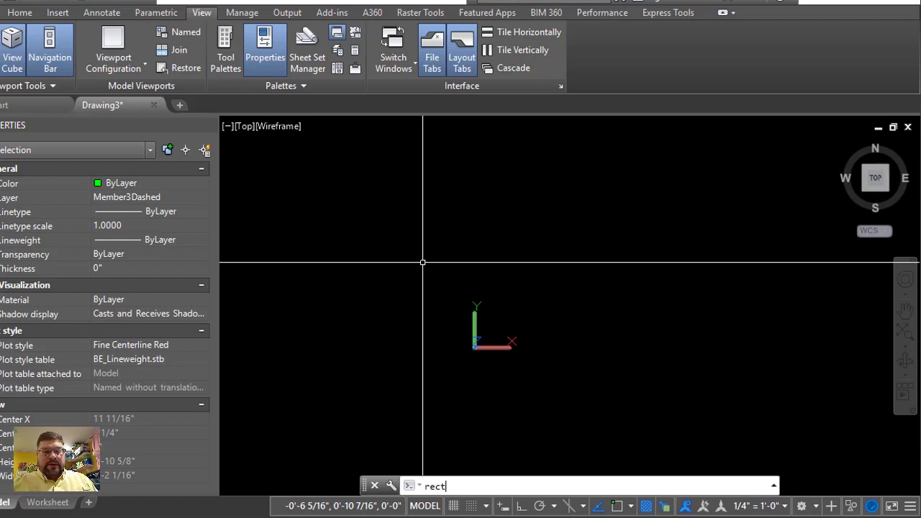
key(Return)
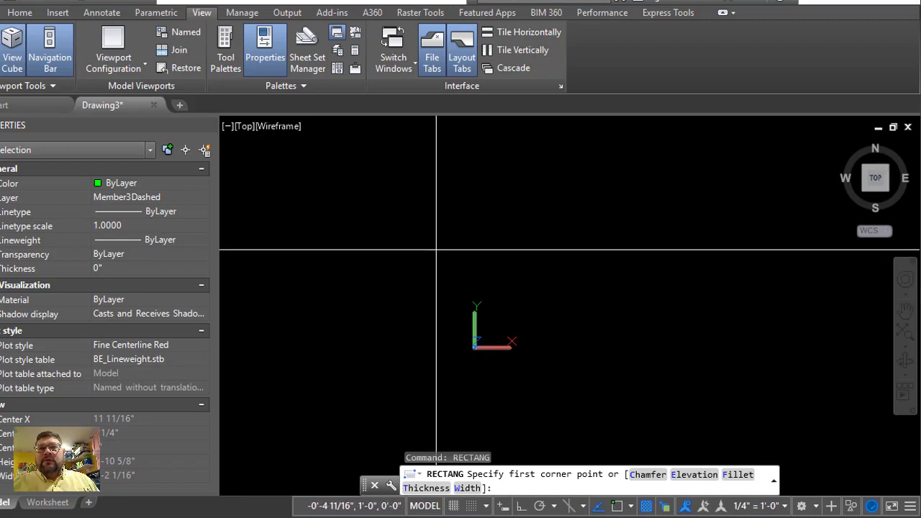
click(452, 275)
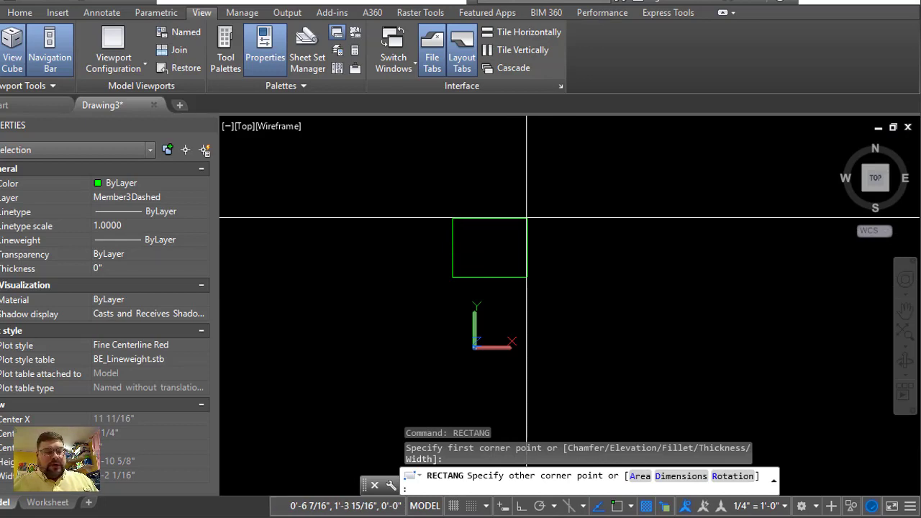
text(d)
key(Return)
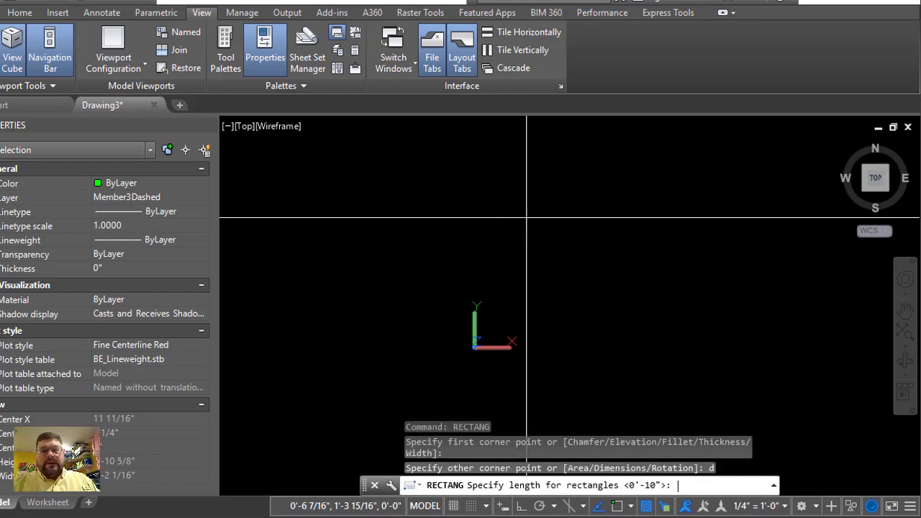
text(18)
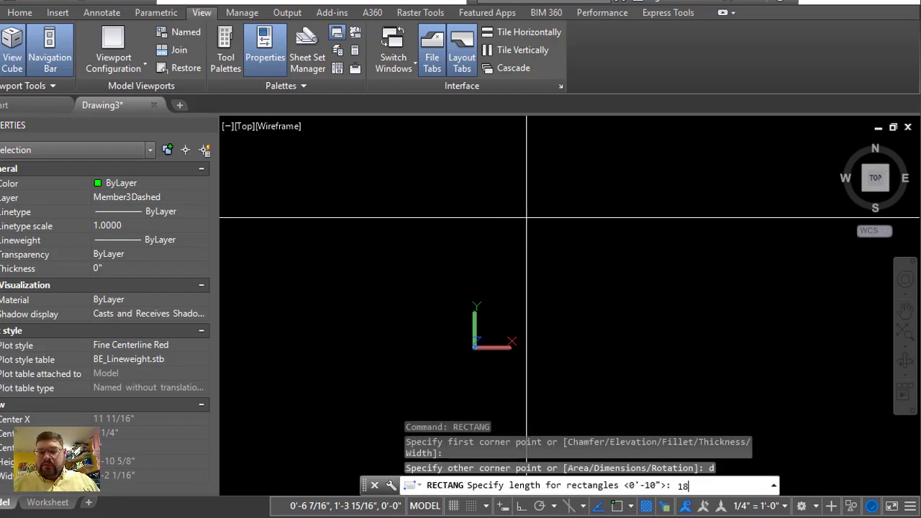
text(')
key(Return)
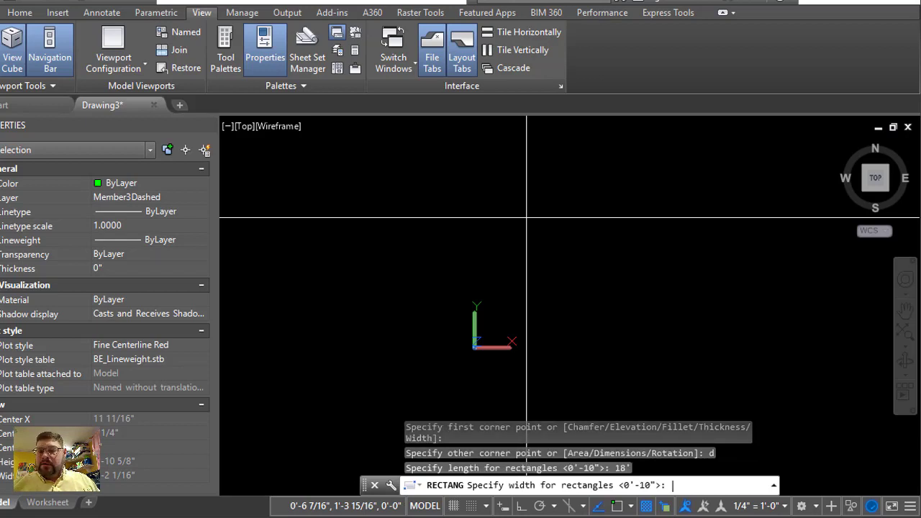
text(15)
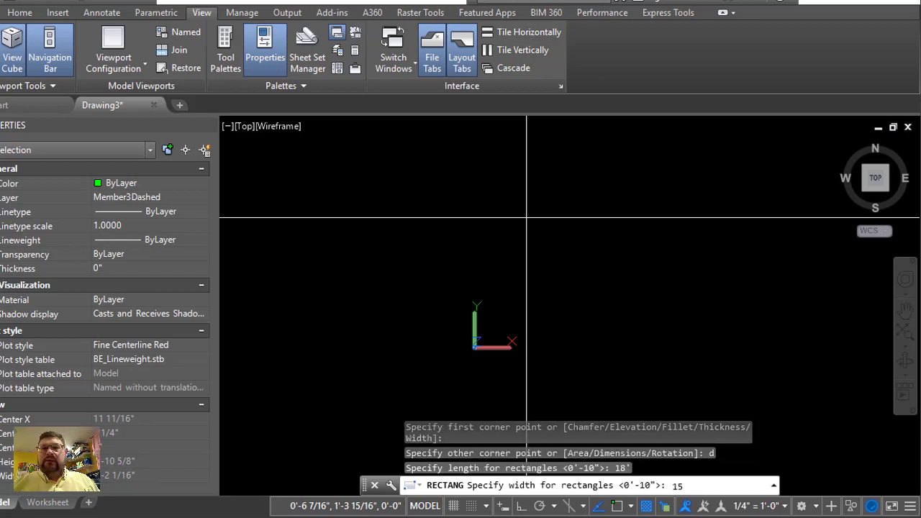
text(')
key(Return)
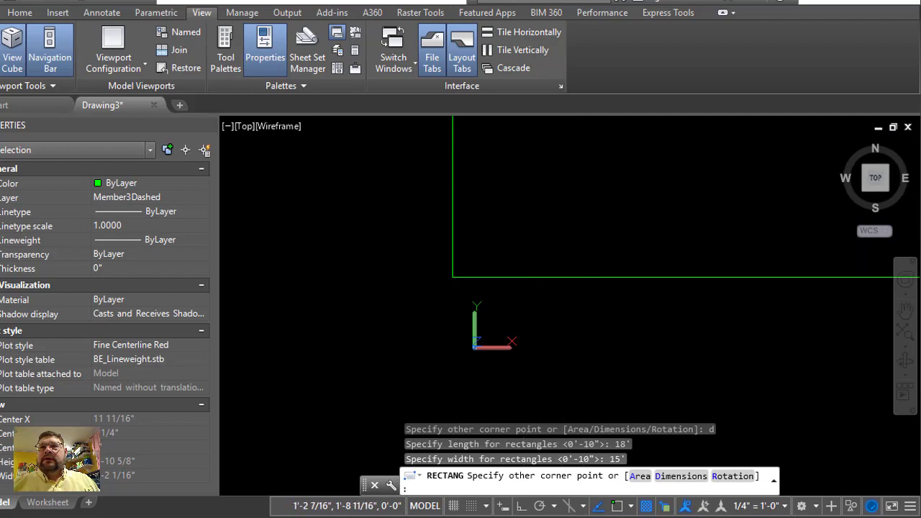
scroll(511, 237, down, 5)
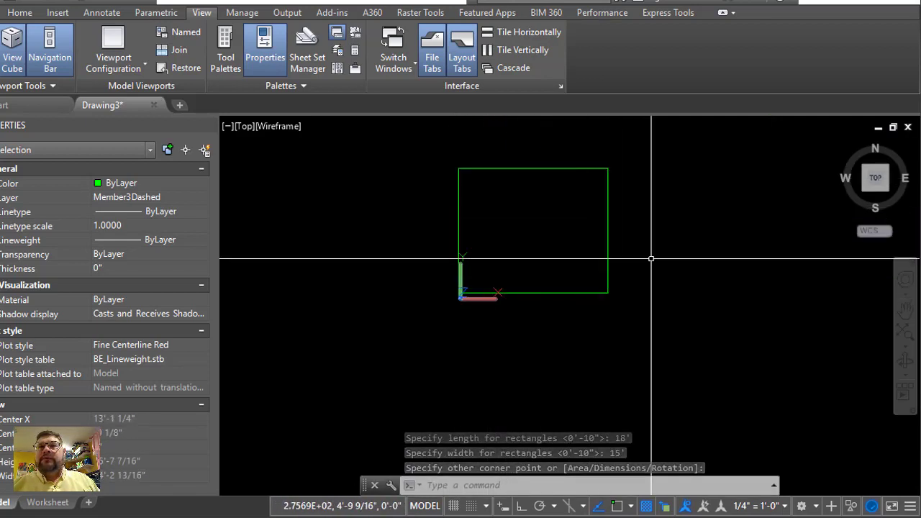
click(635, 275)
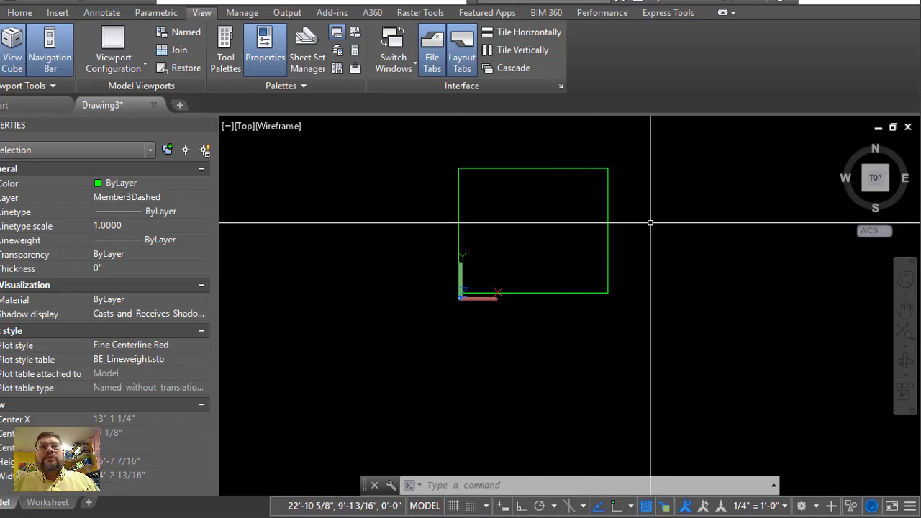
Switch to the Front view and align the UCS to that view.
click(874, 195)
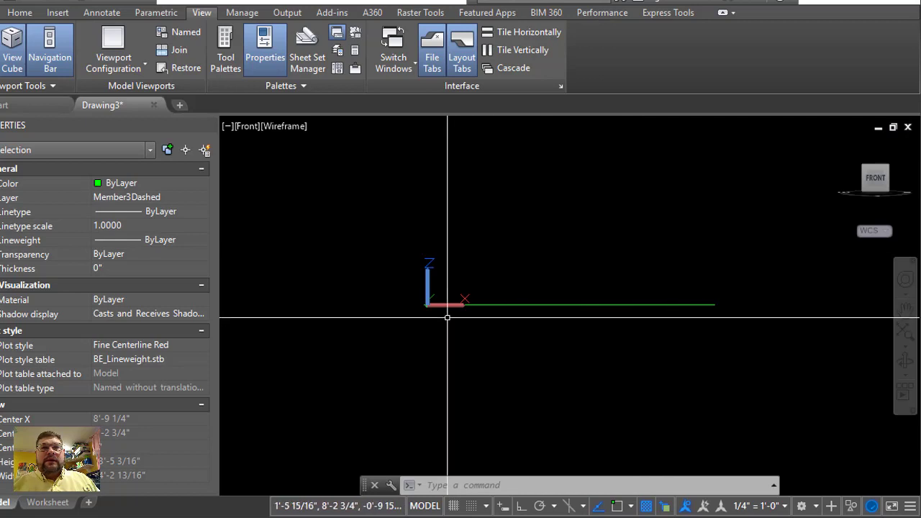
scroll(436, 320, up, 3)
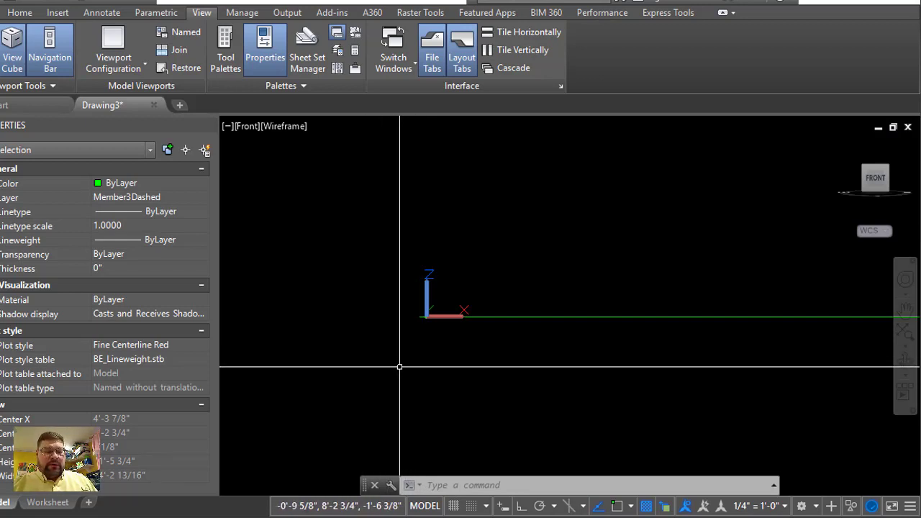
text(UCs)
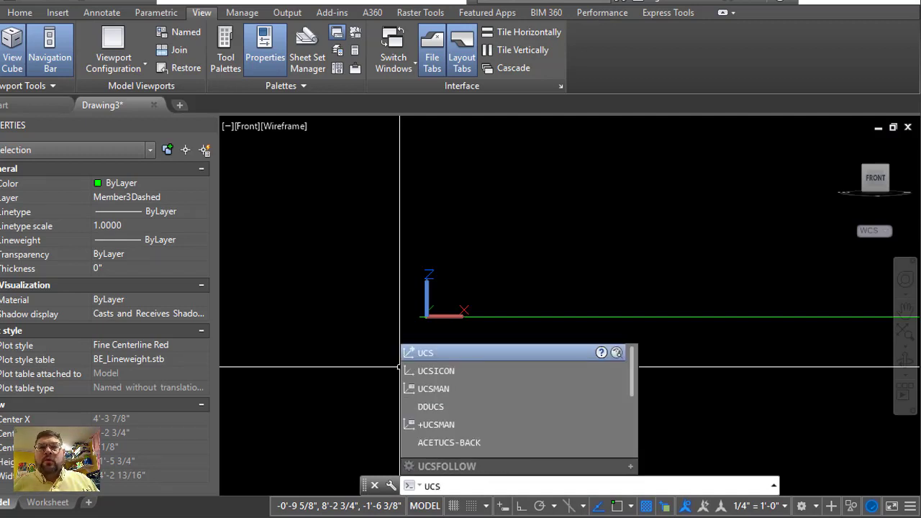
key(Return)
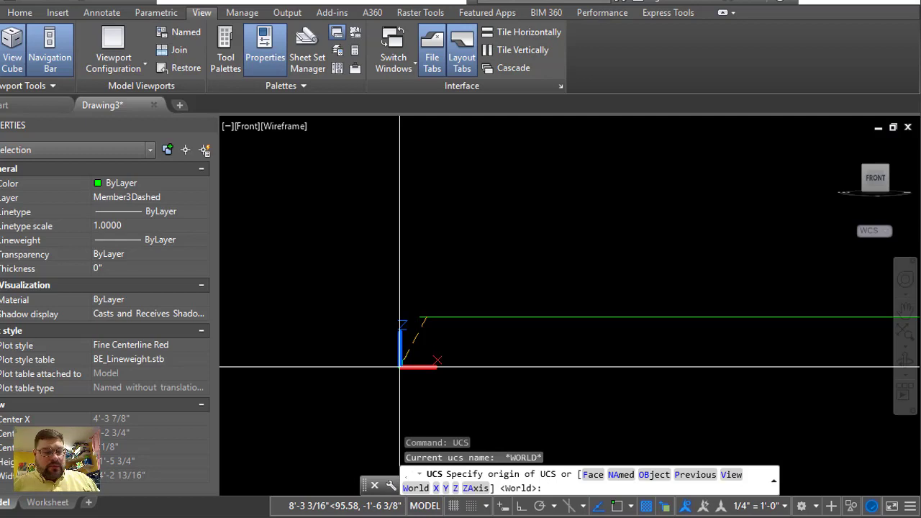
text(v)
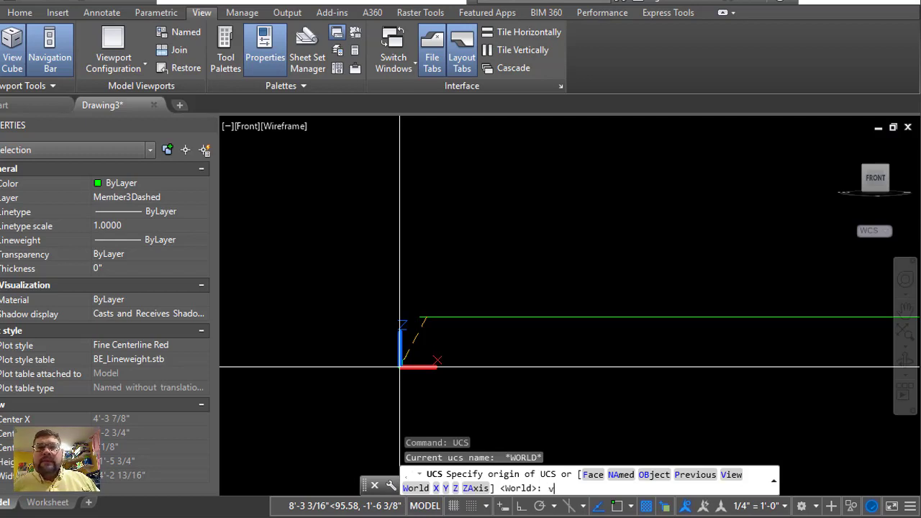
key(Return)
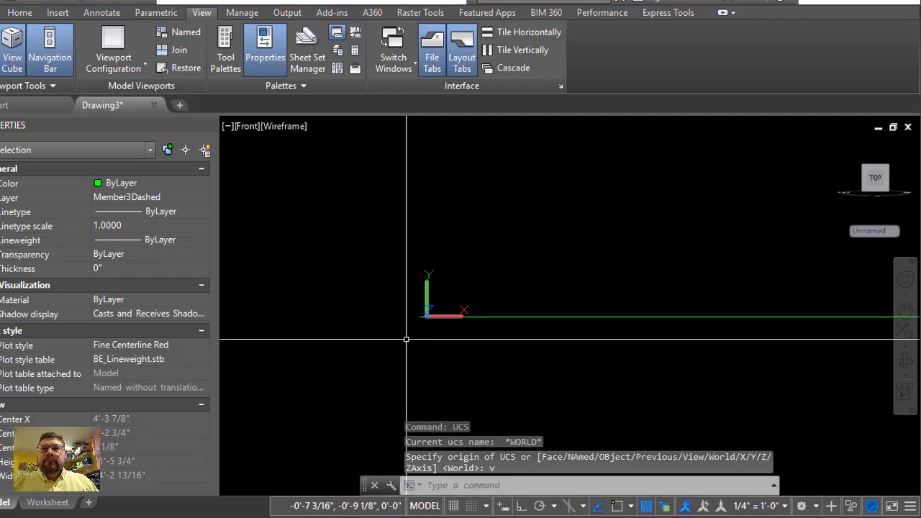
Draw an upright rectangle 18' long and 7'6" wide, starting from the left endpoint of the base rectangle's edge.
scroll(398, 319, down, 1)
text(re)
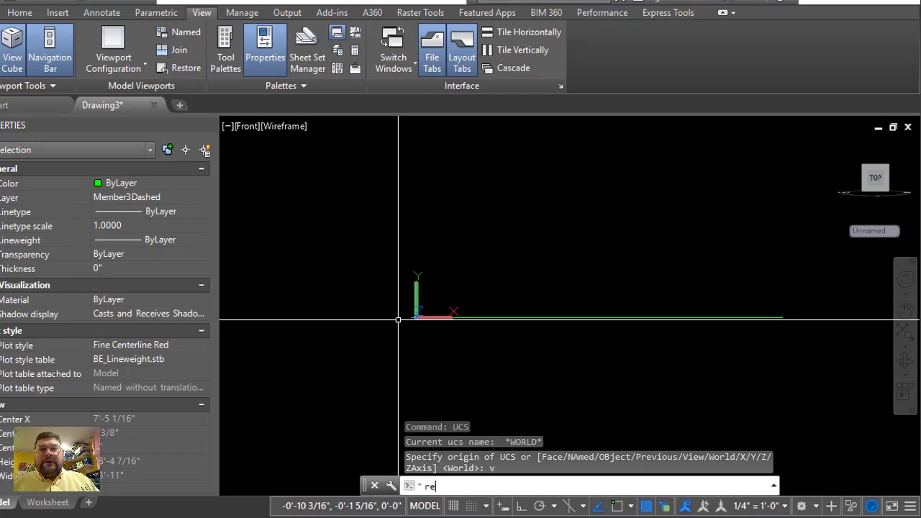
text(ct)
key(Return)
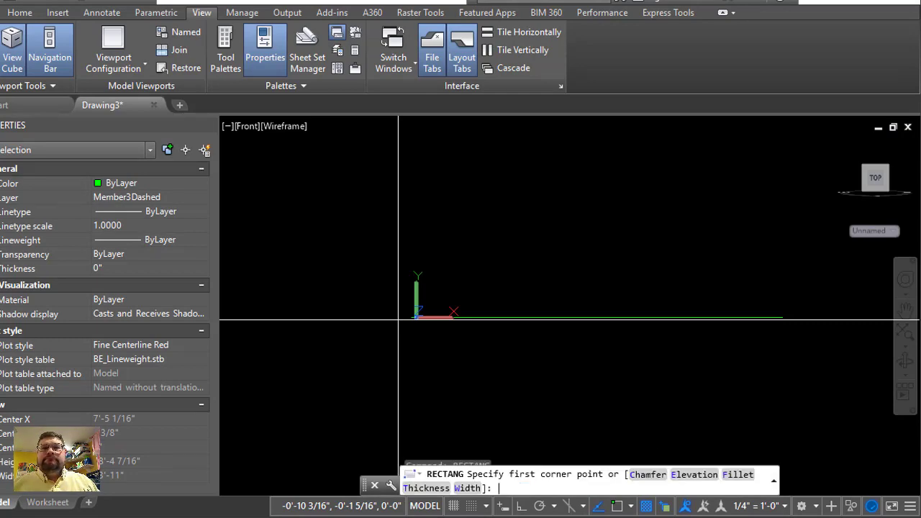
shift+right_click(382, 318)
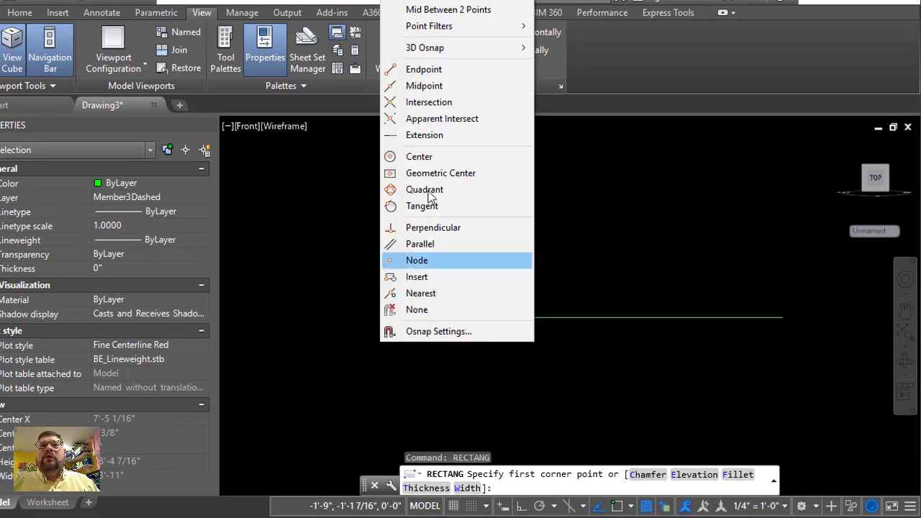
click(417, 69)
click(412, 317)
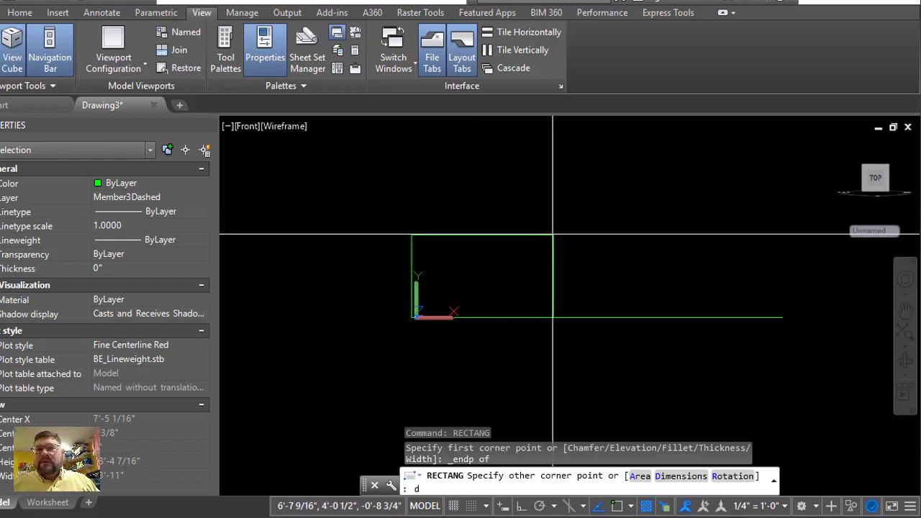
key(Return)
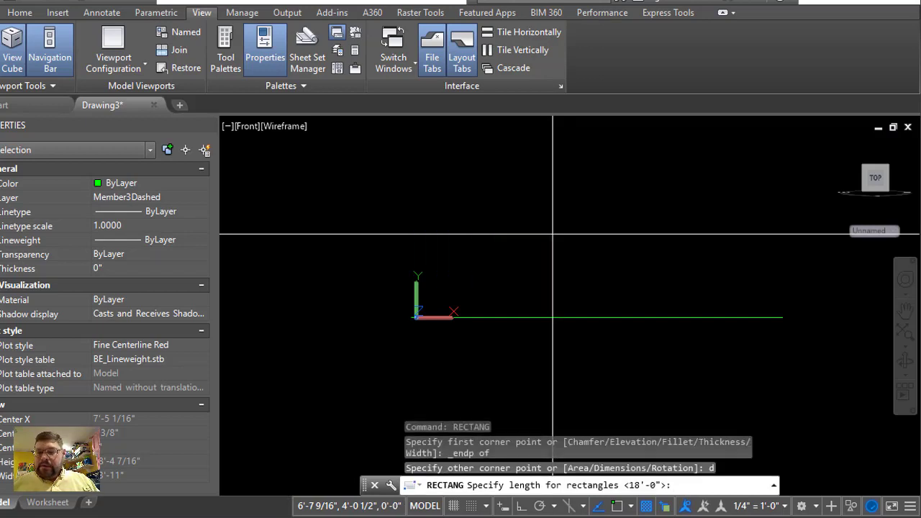
key(Return)
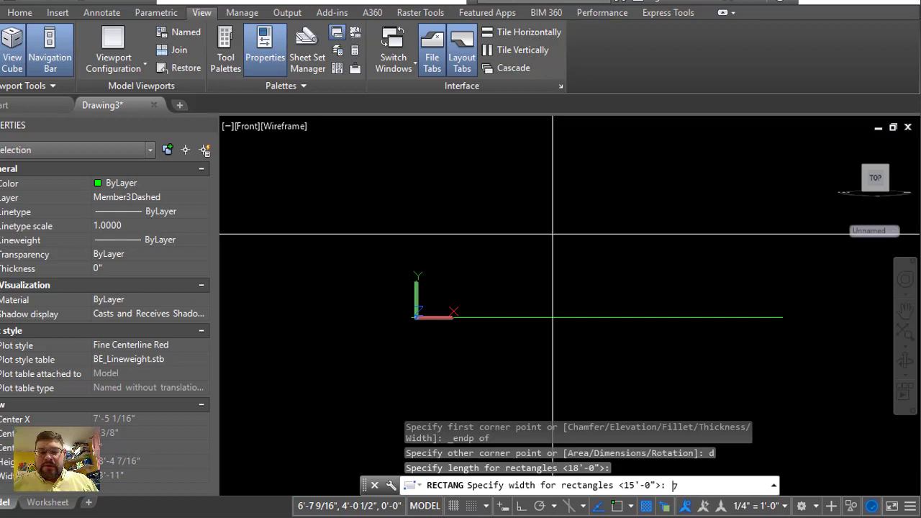
text(7')
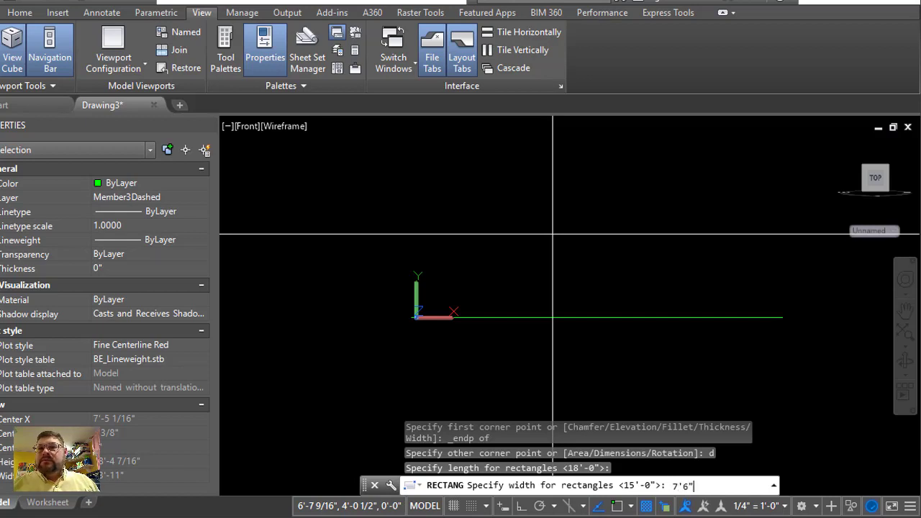
text(6")
key(Return)
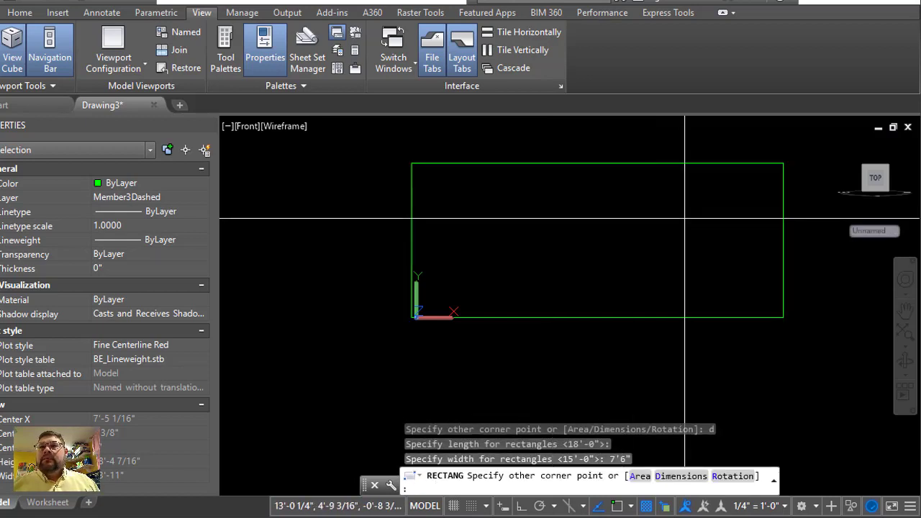
click(684, 214)
Orbit to an angled 3D view and examine the base and upright rectangles by selecting each one, clearing the selection when done.
scroll(591, 297, down, 2)
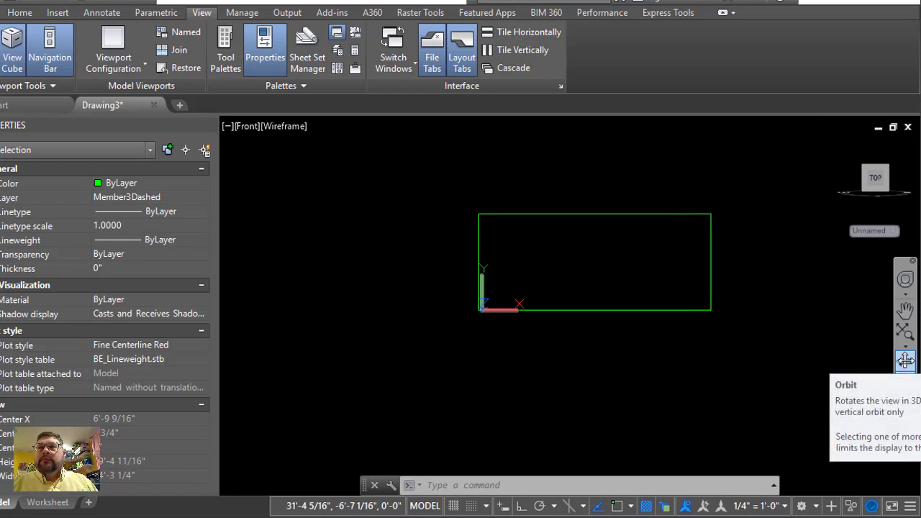
click(906, 361)
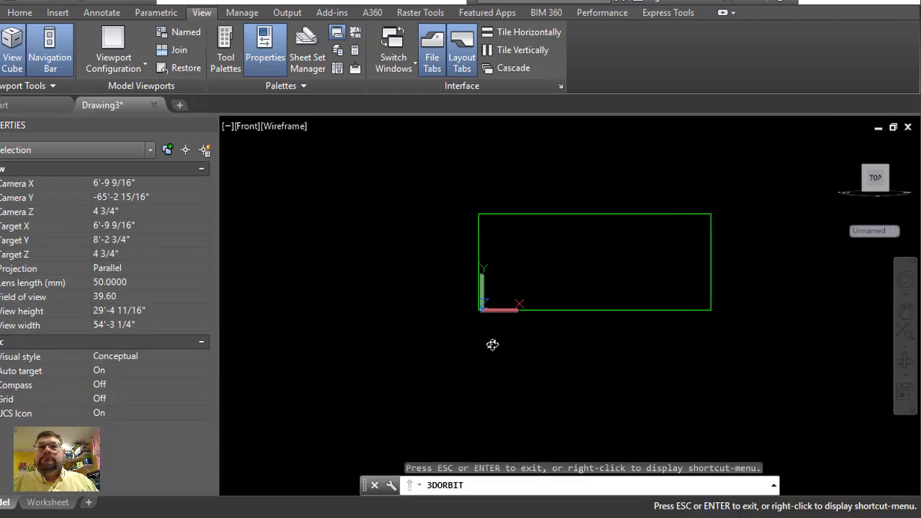
drag(492, 346, 570, 313)
right_click(570, 313)
click(585, 323)
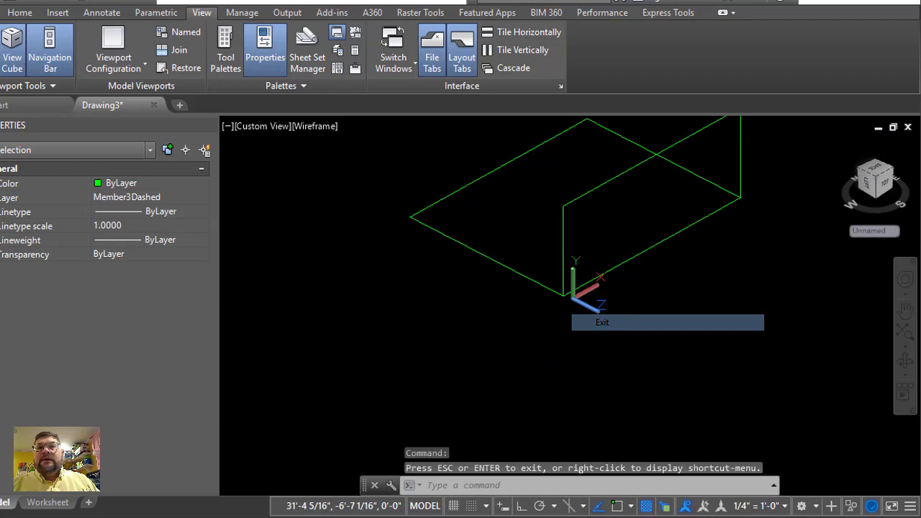
click(504, 266)
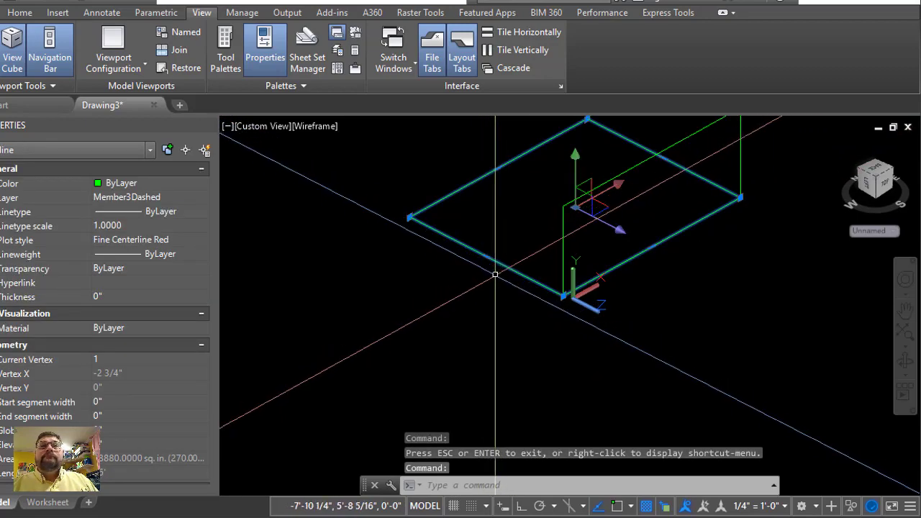
key(Escape)
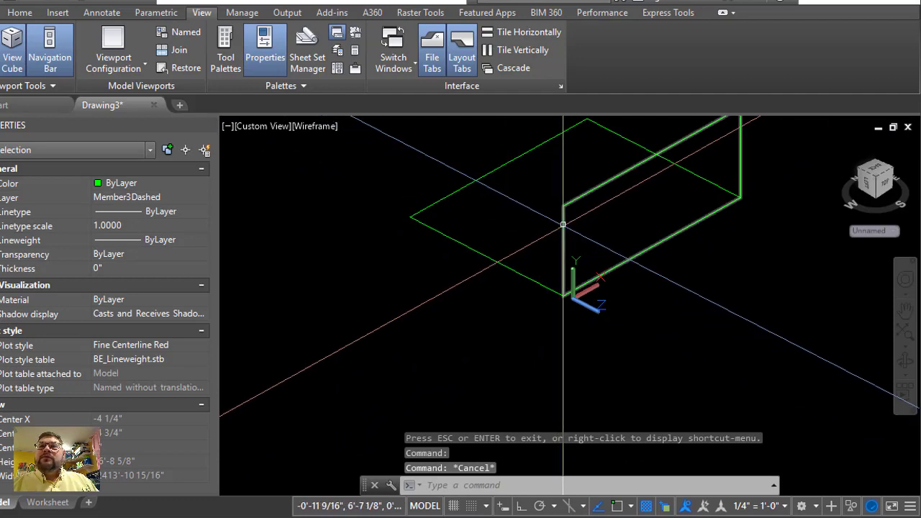
click(560, 234)
key(Escape)
click(583, 230)
click(560, 222)
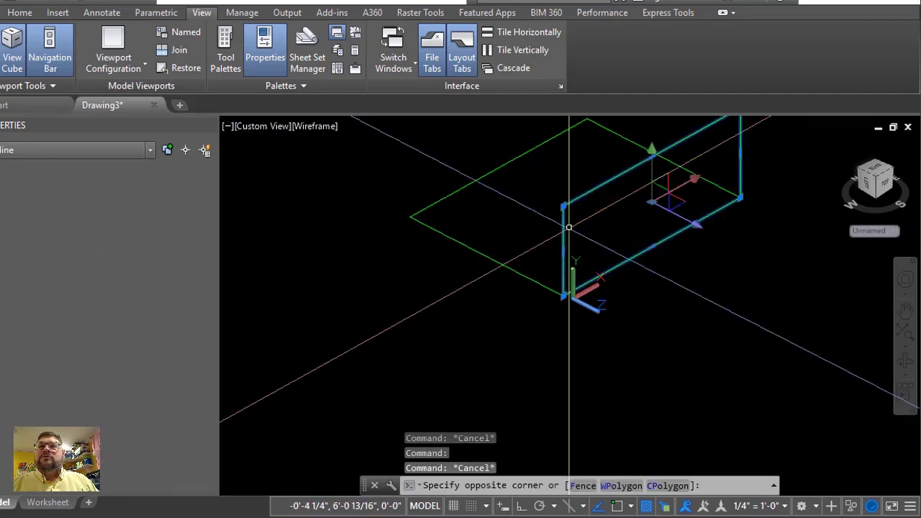
key(Escape)
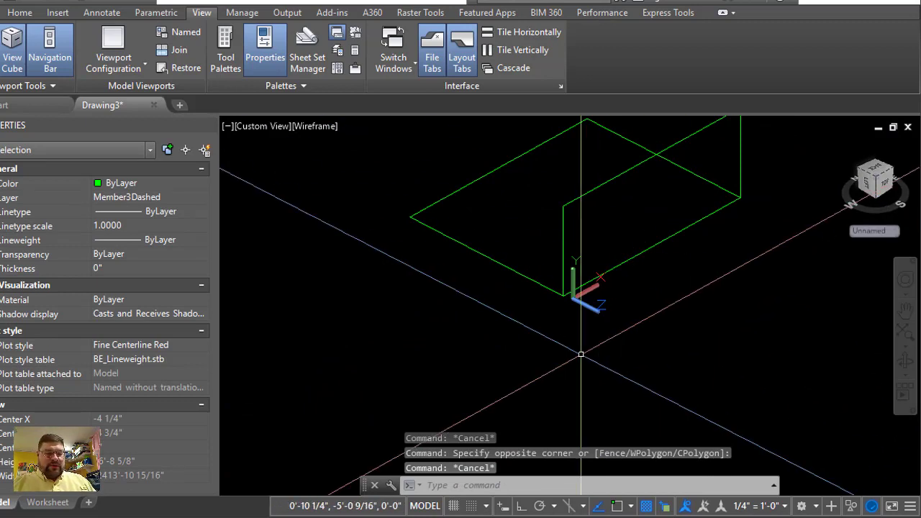
Set the UCS back to World.
text(UCs)
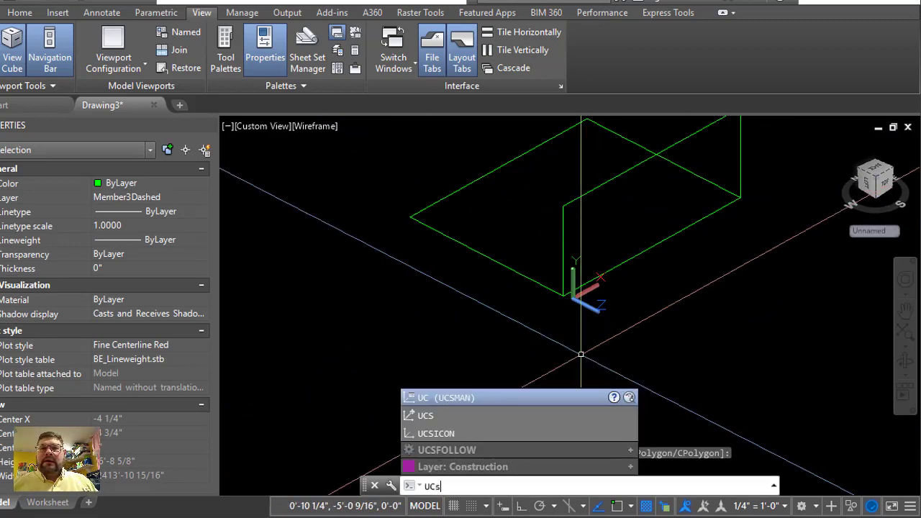
key(Return)
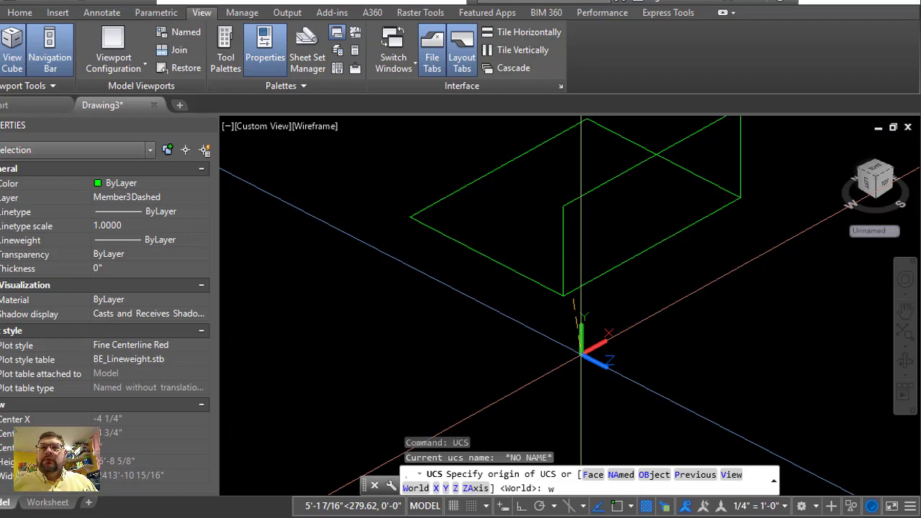
text(w)
key(Return)
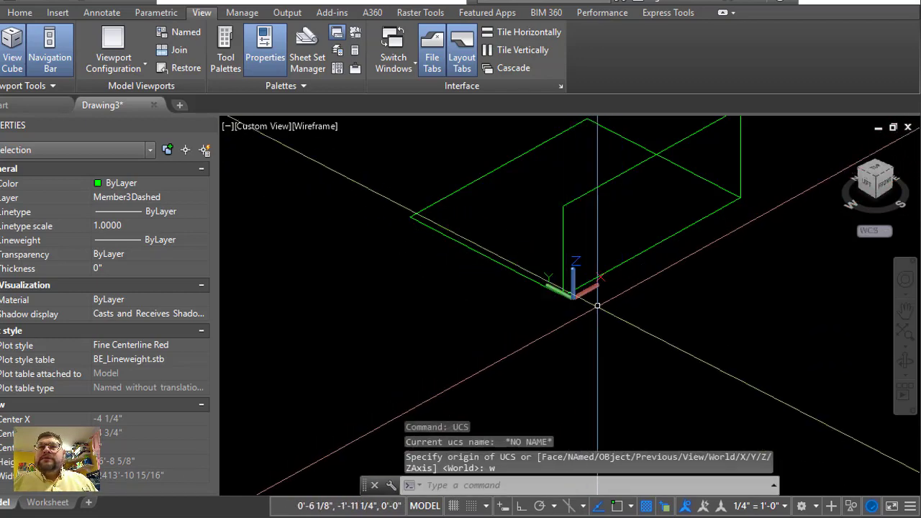
Orbit the model to a lower viewing angle that shows both rectangles from the front-left side.
mouse_move(597, 305)
shift+middle_down()
mouse_move(578, 310)
mouse_move(578, 324)
shift+middle_up()
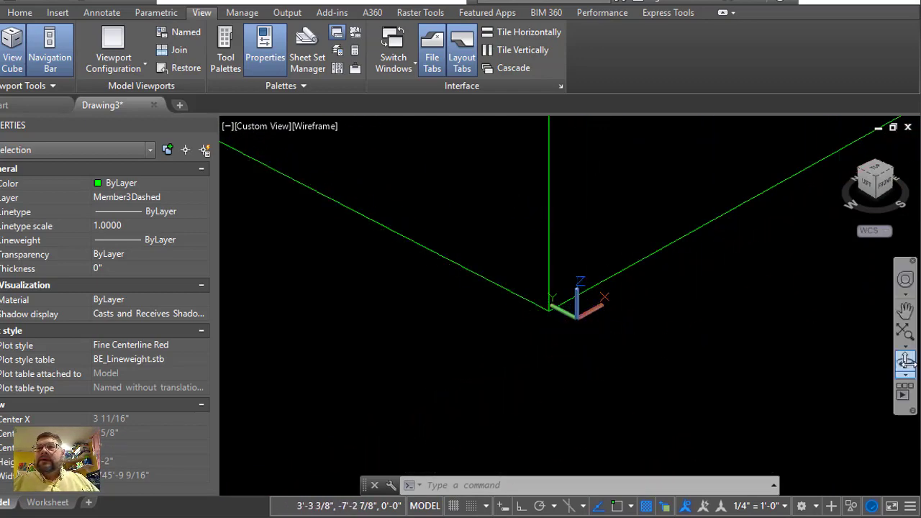
click(905, 362)
drag(812, 367, 613, 283)
right_click(612, 282)
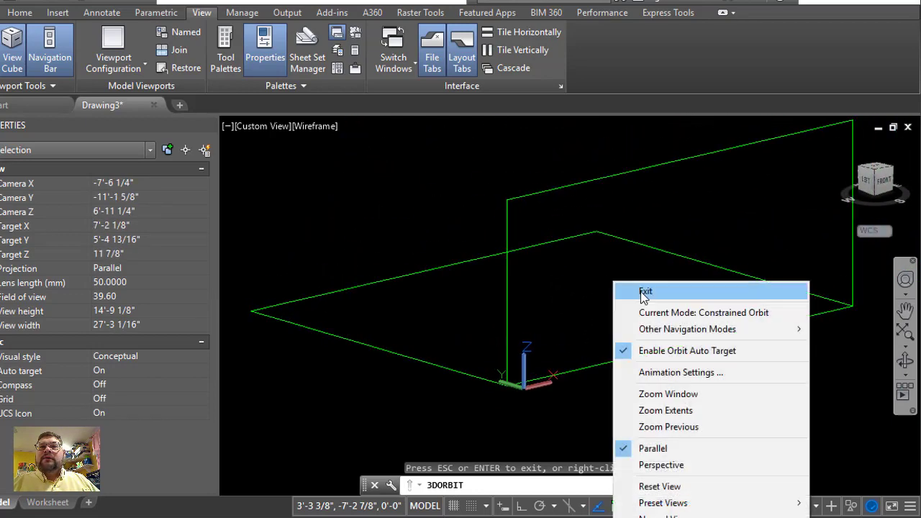
click(643, 292)
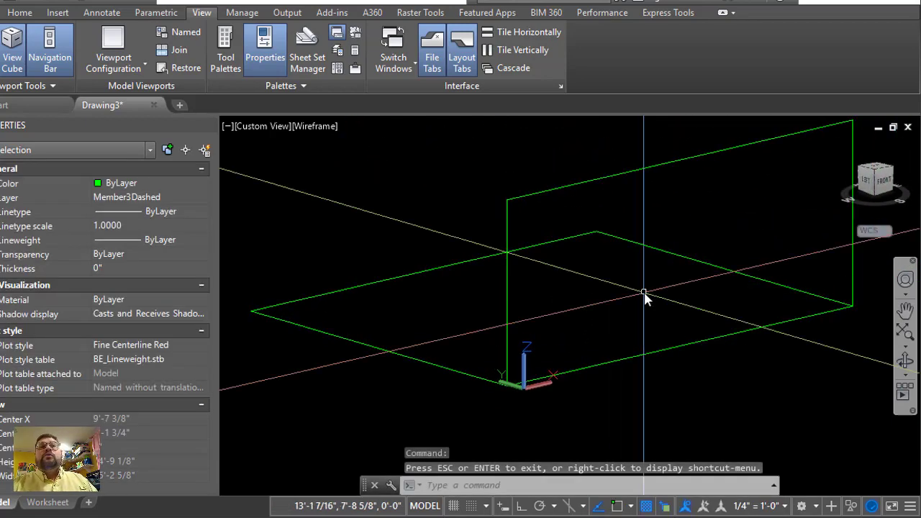